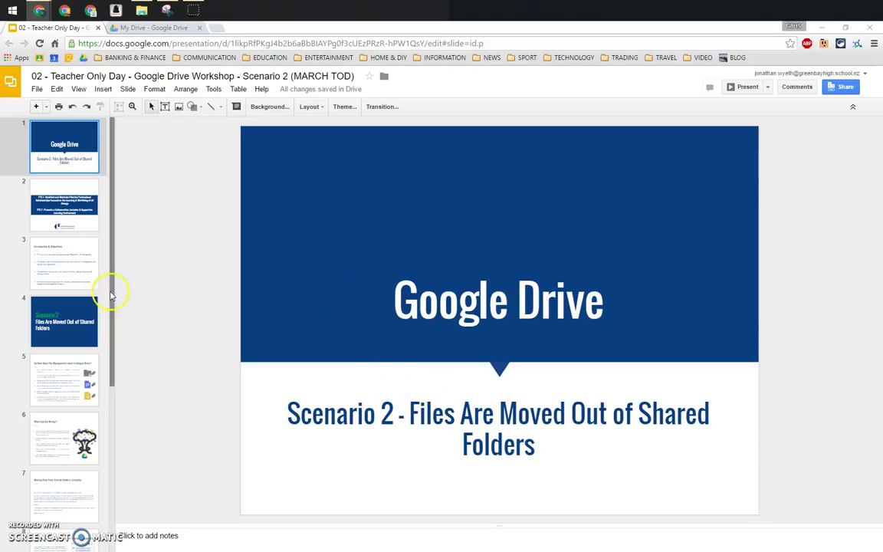
# Review the file management and "What Can Go Wrong?" slides, highlighting the point about files moved out of shared folders.
pyautogui.moveTo(112, 290); pyautogui.dragTo(113, 347)
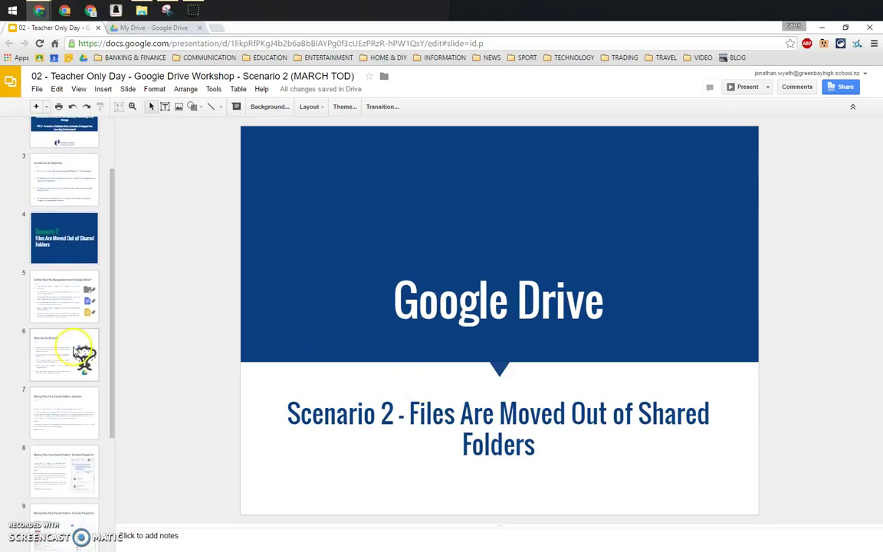
pyautogui.click(72, 305)
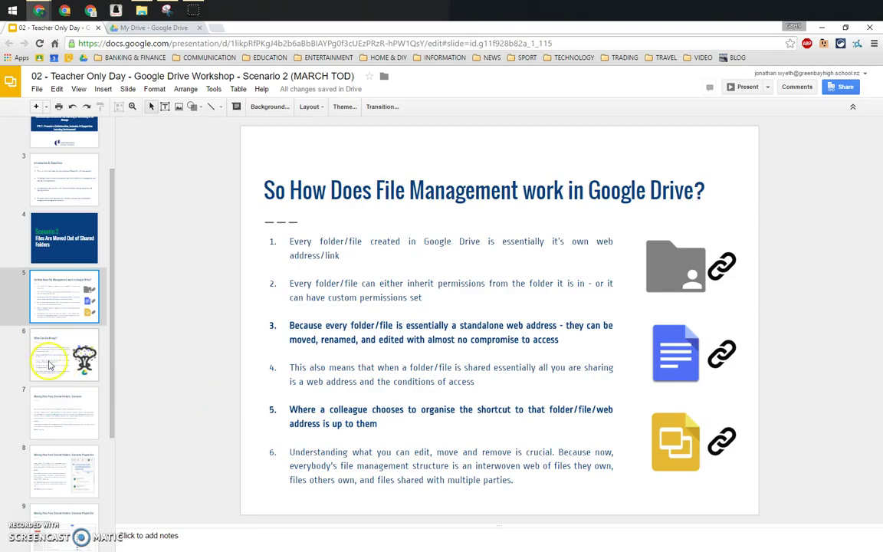
pyautogui.click(46, 357)
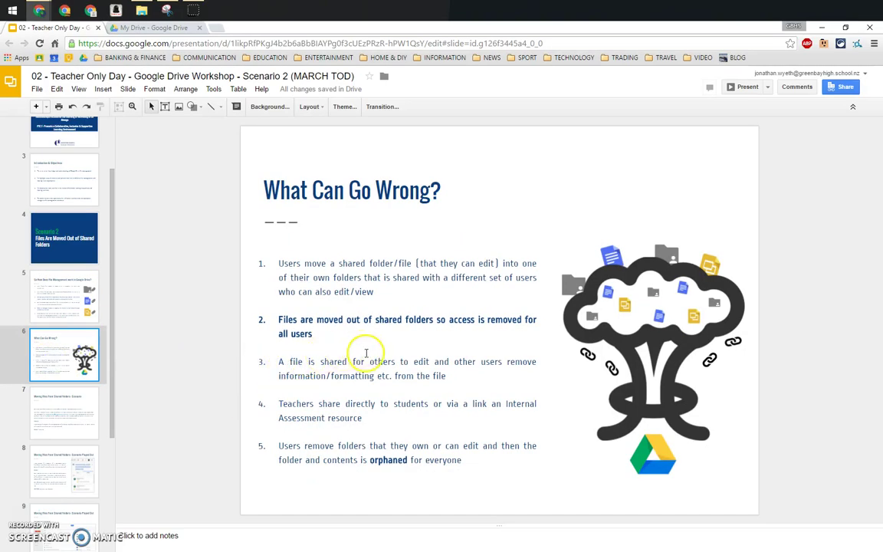
pyautogui.moveTo(276, 319); pyautogui.dragTo(332, 335)
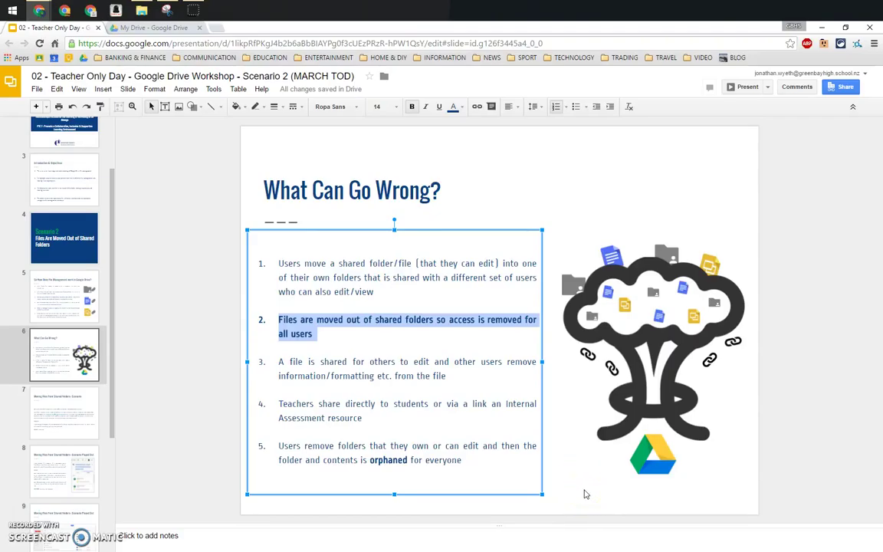
pyautogui.click(585, 495)
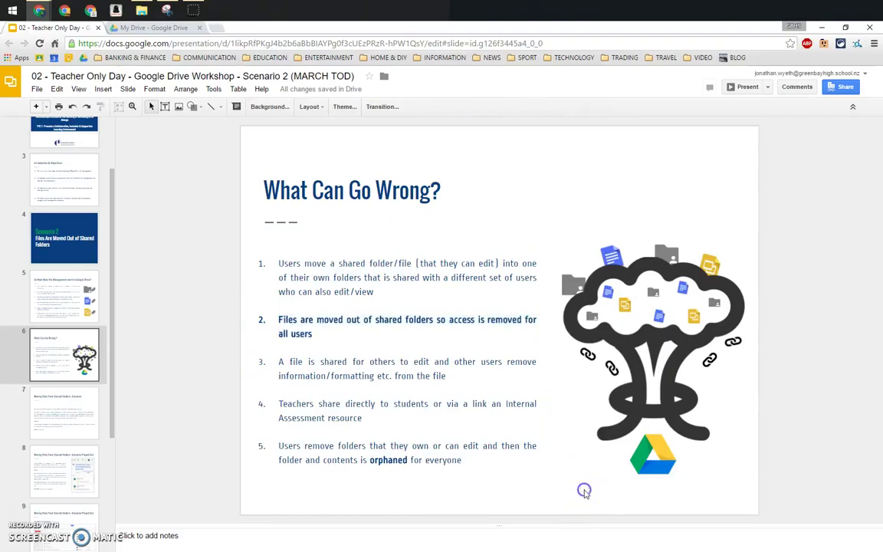
# Switch to Google Drive and inspect the details and activity history of the first personally owned, unshared folder below Classroom.
pyautogui.click(156, 29)
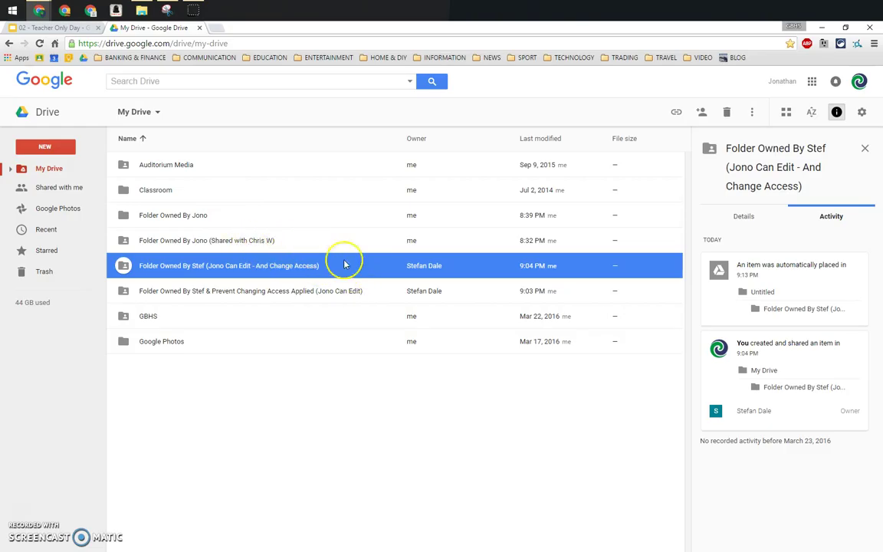
pyautogui.click(836, 113)
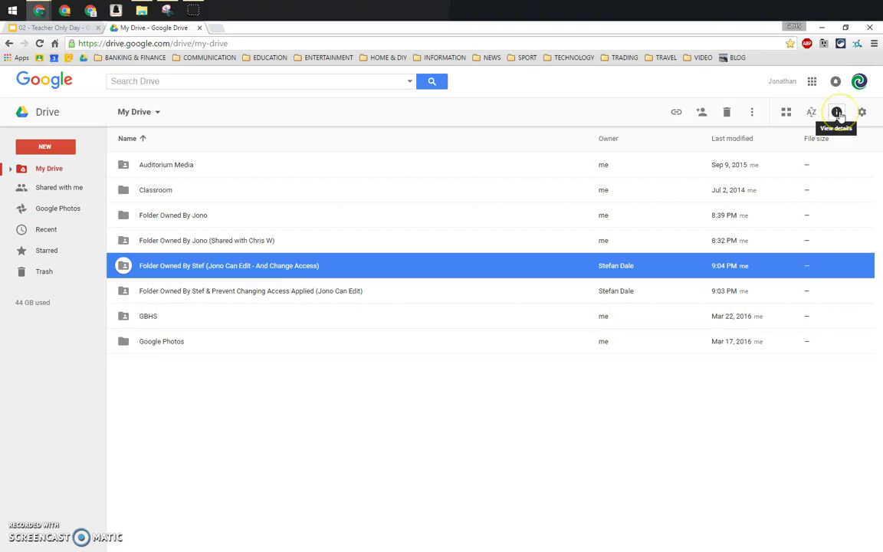
pyautogui.click(836, 113)
pyautogui.click(247, 218)
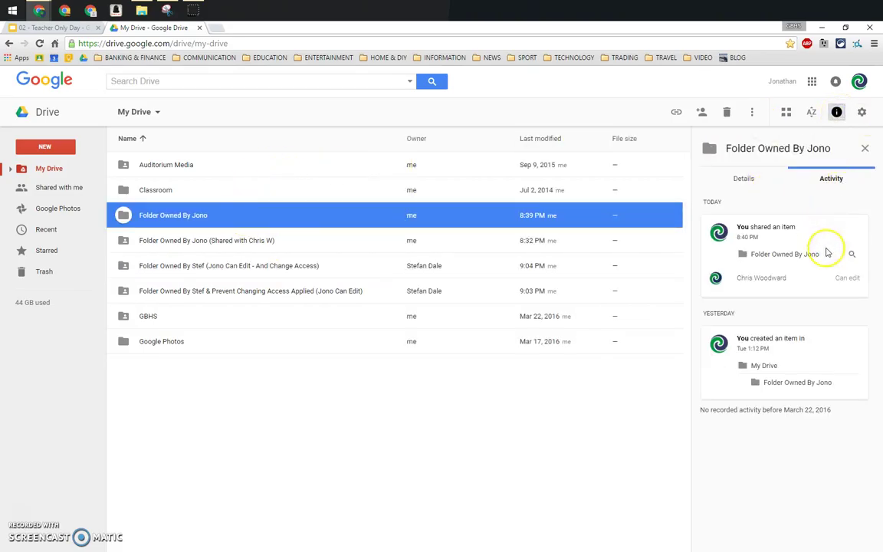
pyautogui.click(741, 179)
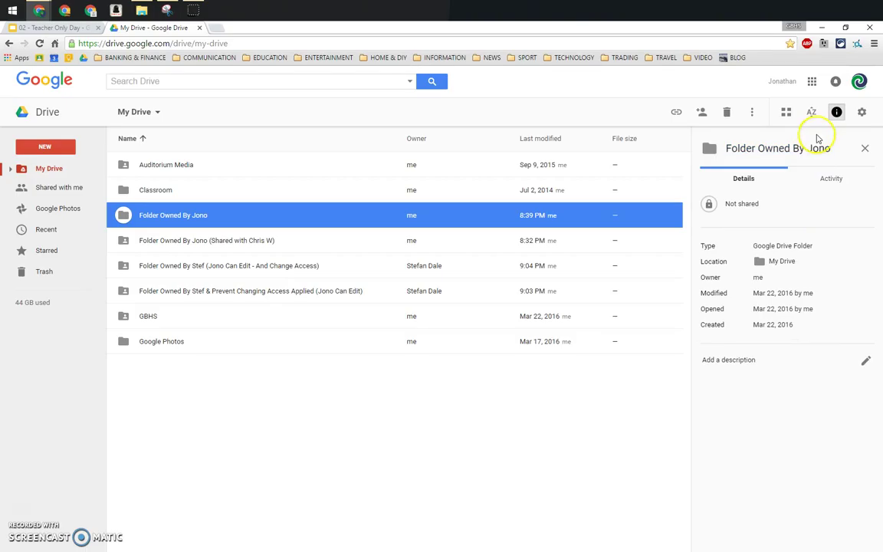
pyautogui.click(830, 181)
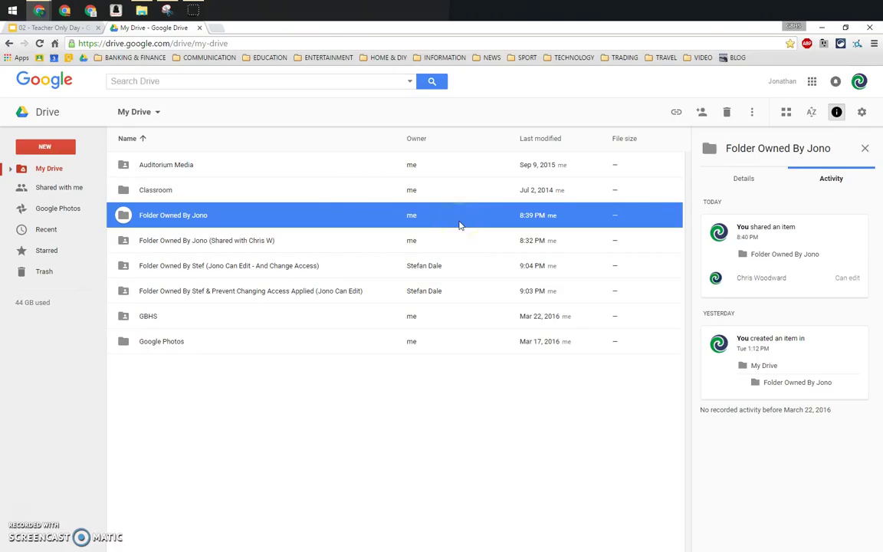
# Open the owned folder shared with a colleague and review the activity history of the folder and its document.
pyautogui.click(241, 239)
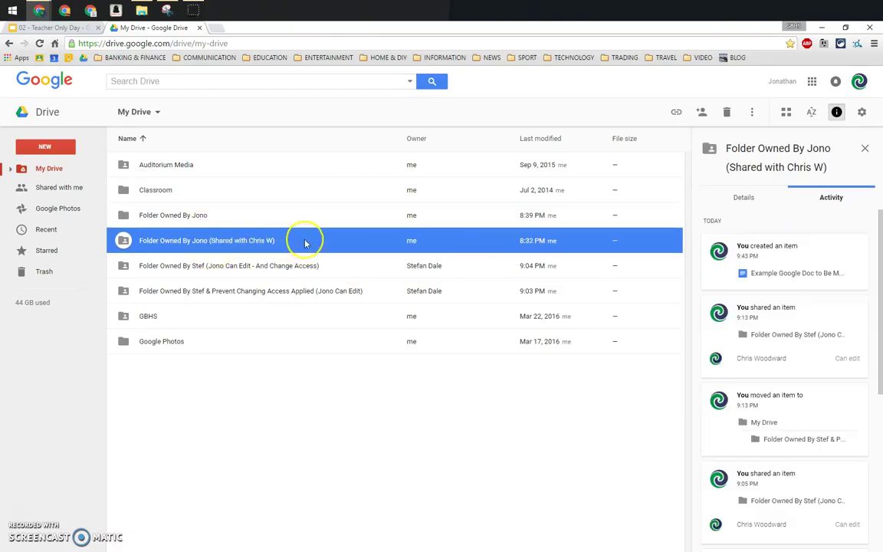
pyautogui.doubleClick(243, 239)
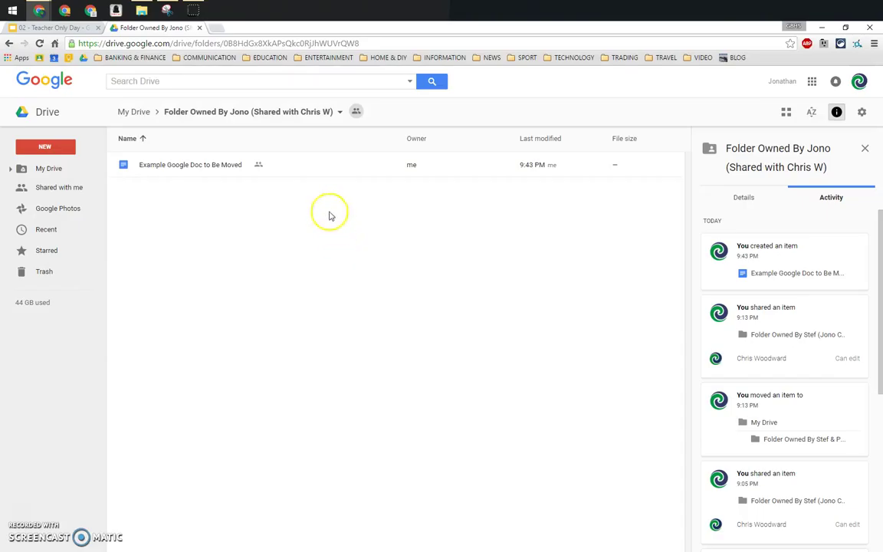
pyautogui.click(188, 164)
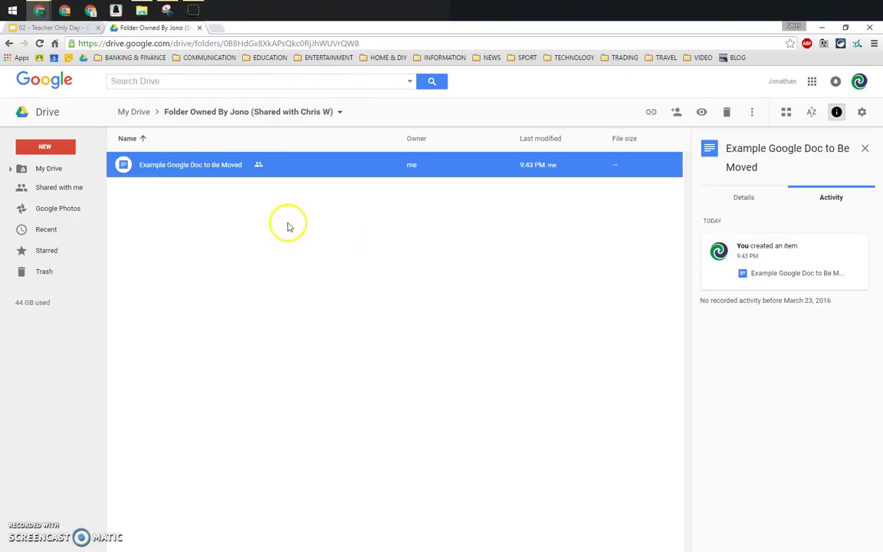
pyautogui.click(304, 214)
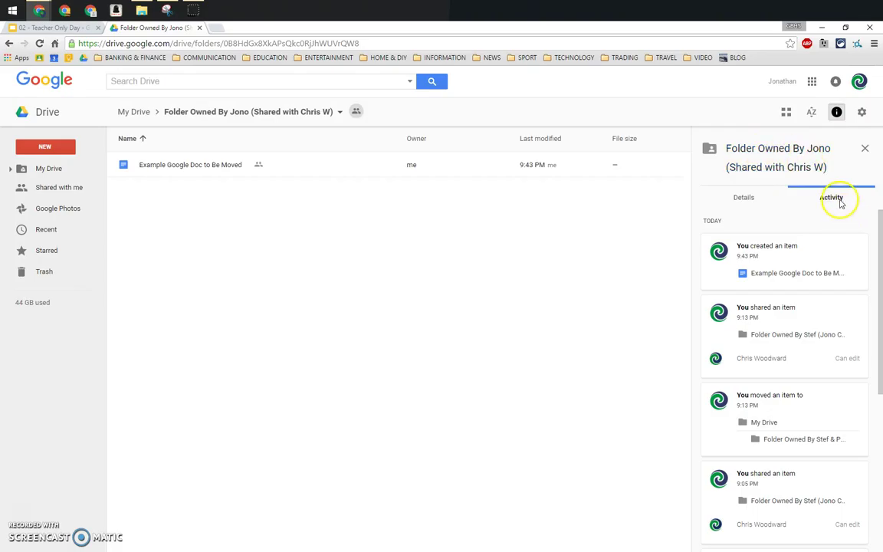
pyautogui.moveTo(879, 280); pyautogui.dragTo(880, 310)
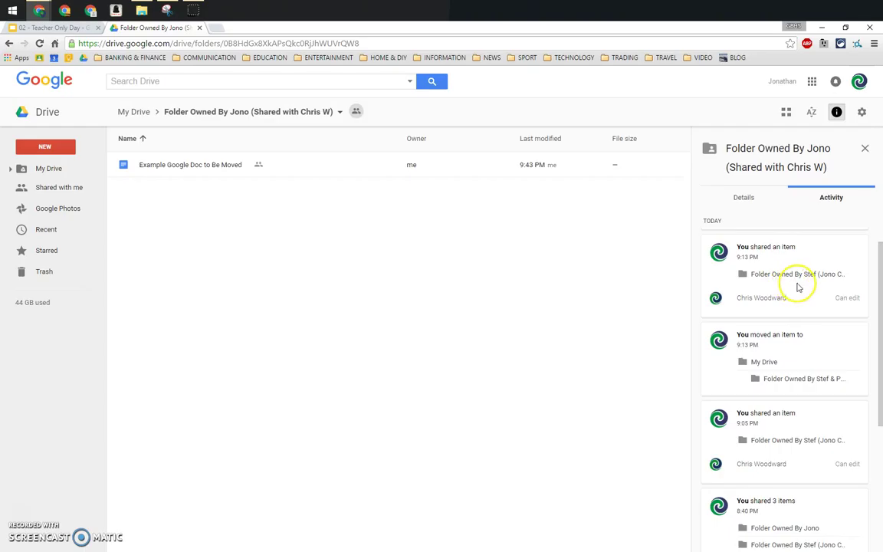
pyautogui.moveTo(879, 311); pyautogui.dragTo(880, 281)
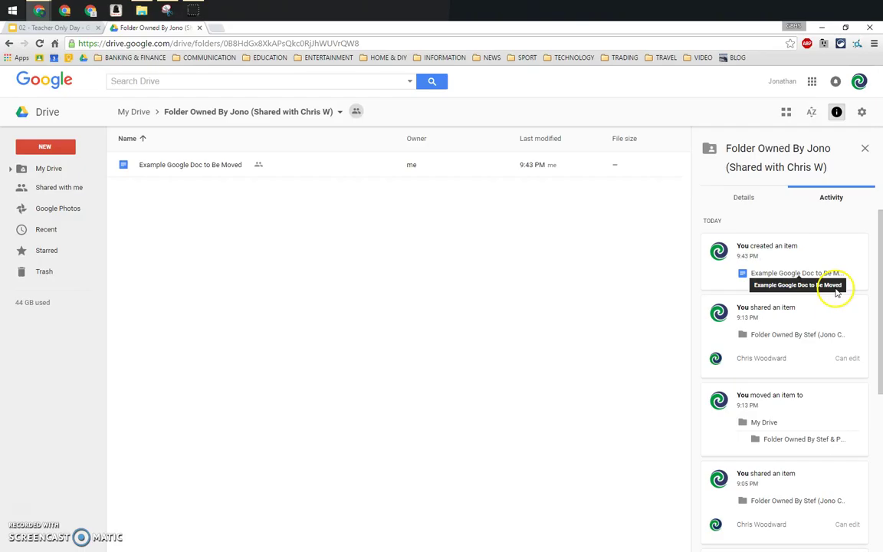
# Move "Example Google Doc to Be Moved" out of the shared folder into My Drive, accepting the sharing changes.
pyautogui.click(193, 166)
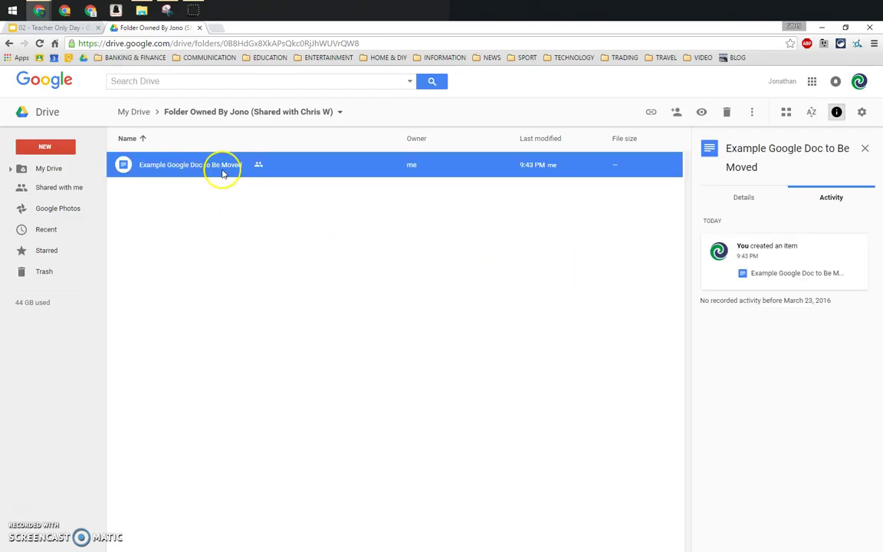
pyautogui.moveTo(222, 173); pyautogui.dragTo(124, 112)
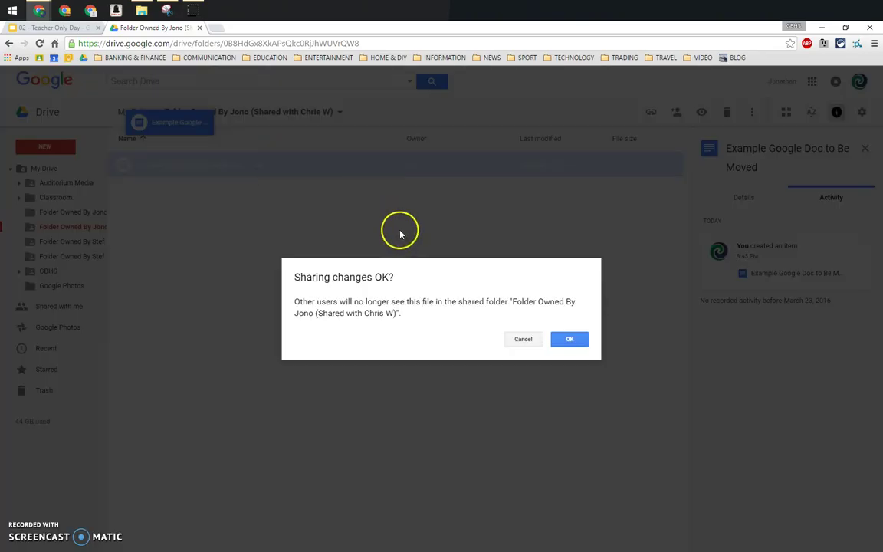
pyautogui.click(570, 341)
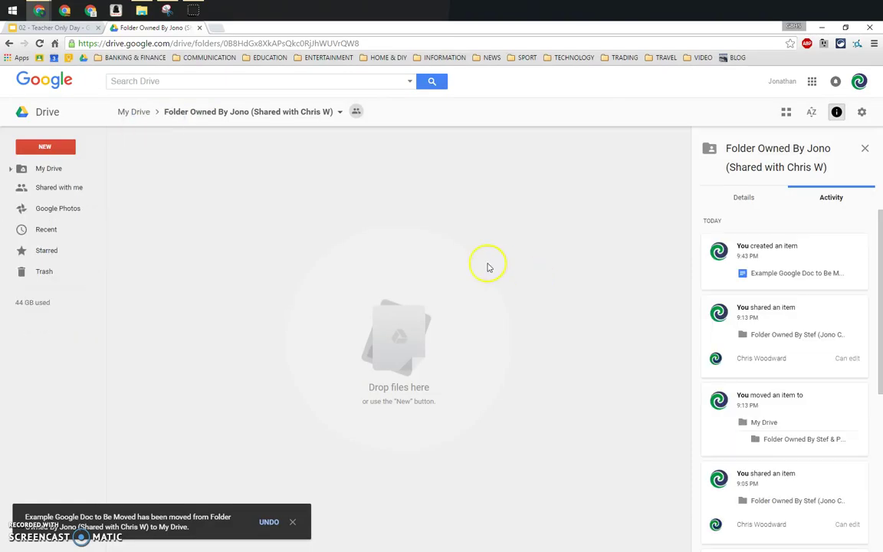
# Return to My Drive and check the activity history of the shared folder and of the moved document.
pyautogui.click(123, 112)
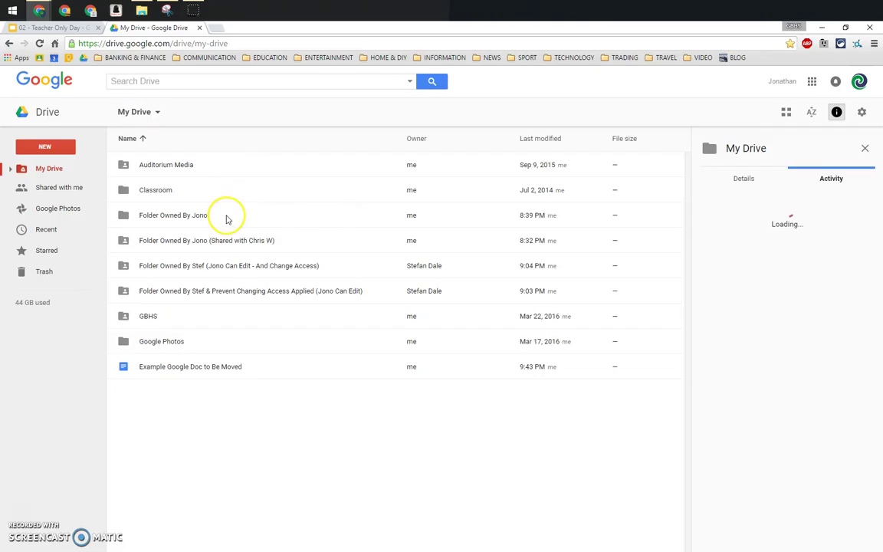
pyautogui.click(260, 239)
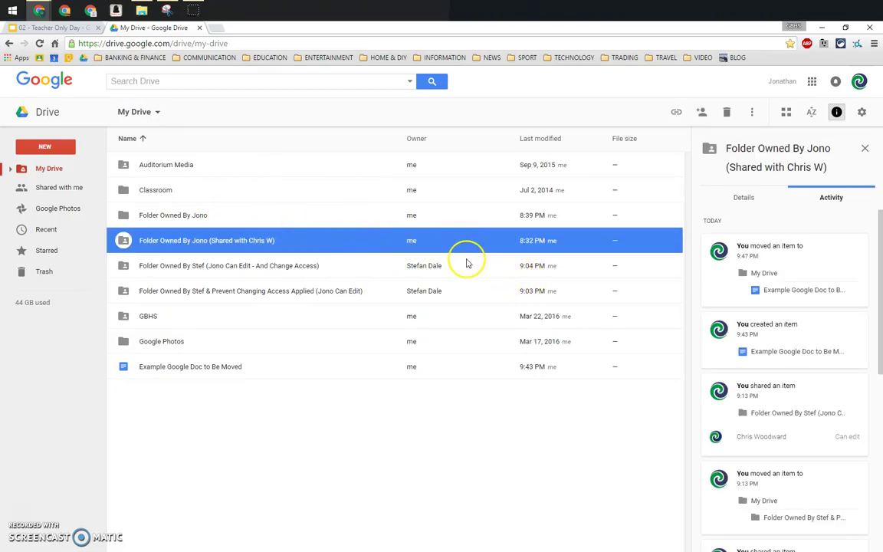
pyautogui.click(239, 366)
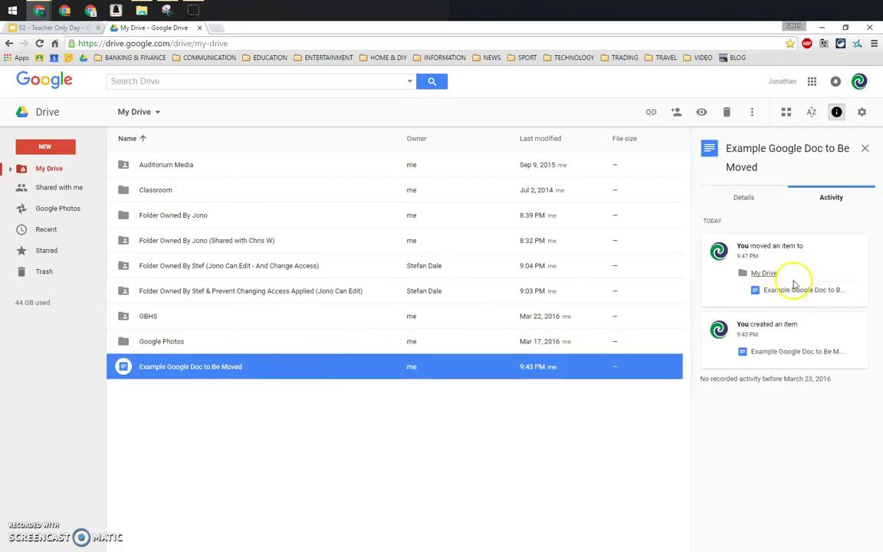
pyautogui.click(201, 240)
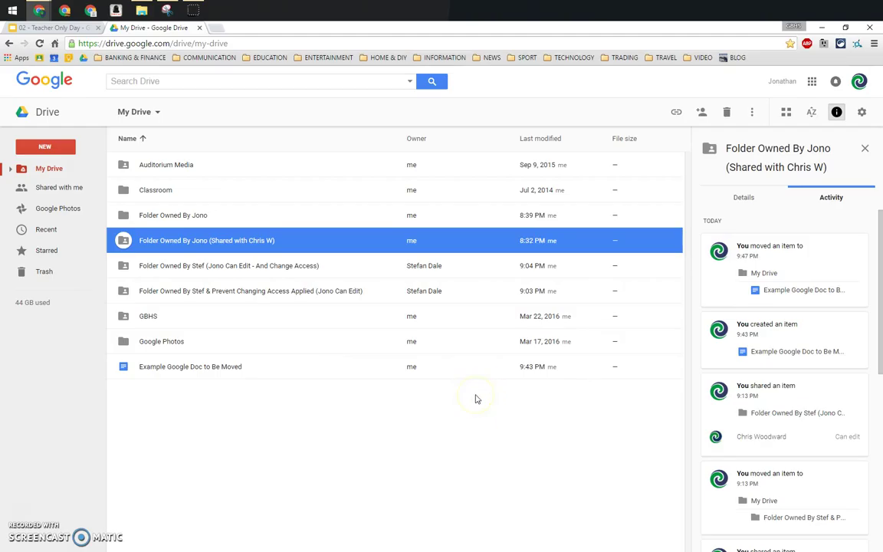
pyautogui.click(351, 395)
pyautogui.click(349, 413)
pyautogui.click(347, 414)
pyautogui.click(320, 414)
pyautogui.click(312, 415)
pyautogui.click(295, 409)
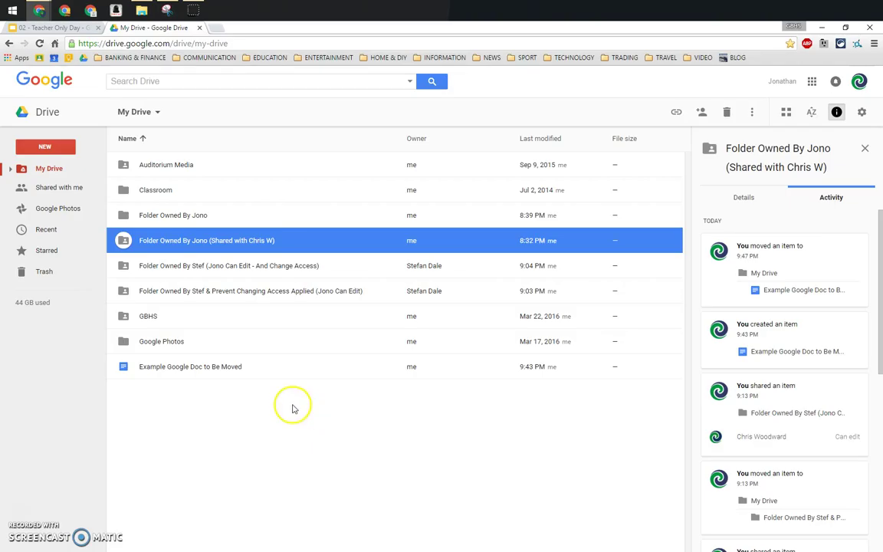